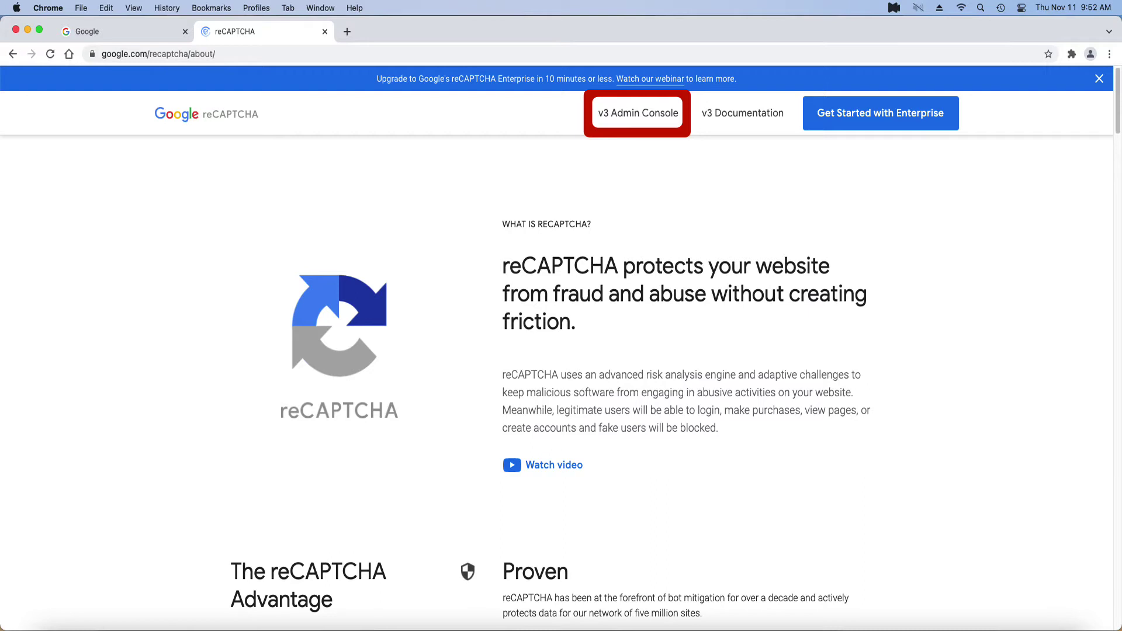
Step: Start a new reCAPTCHA v3 site labelled 'bankruptcy.diyfyi.com-setup' in the Admin Console
left_click(705, 94)
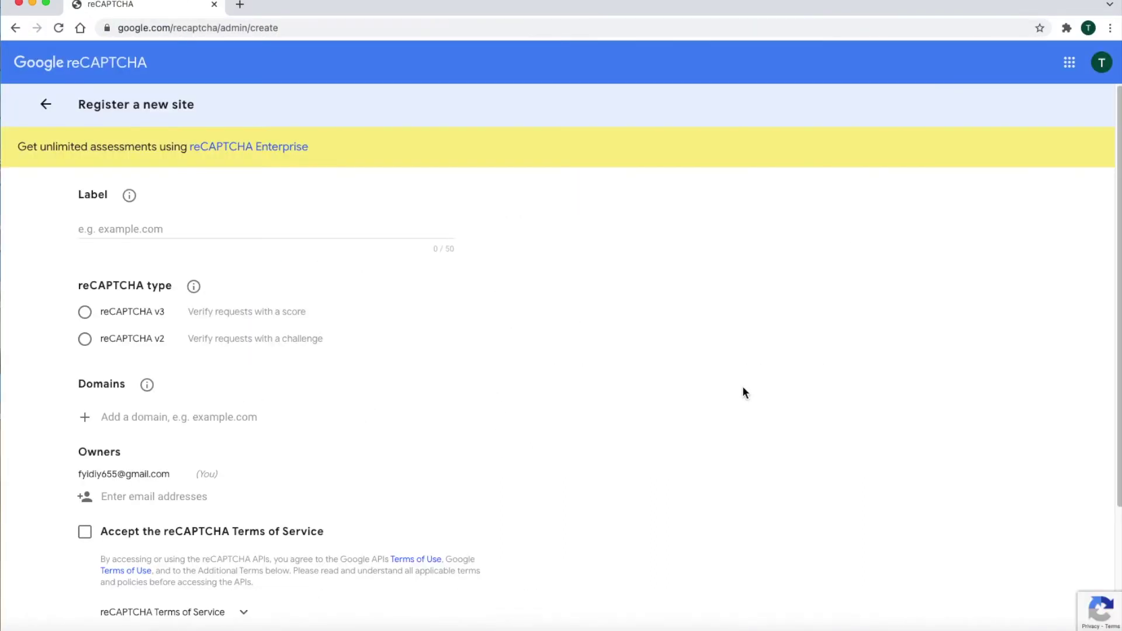
left_click(85, 313)
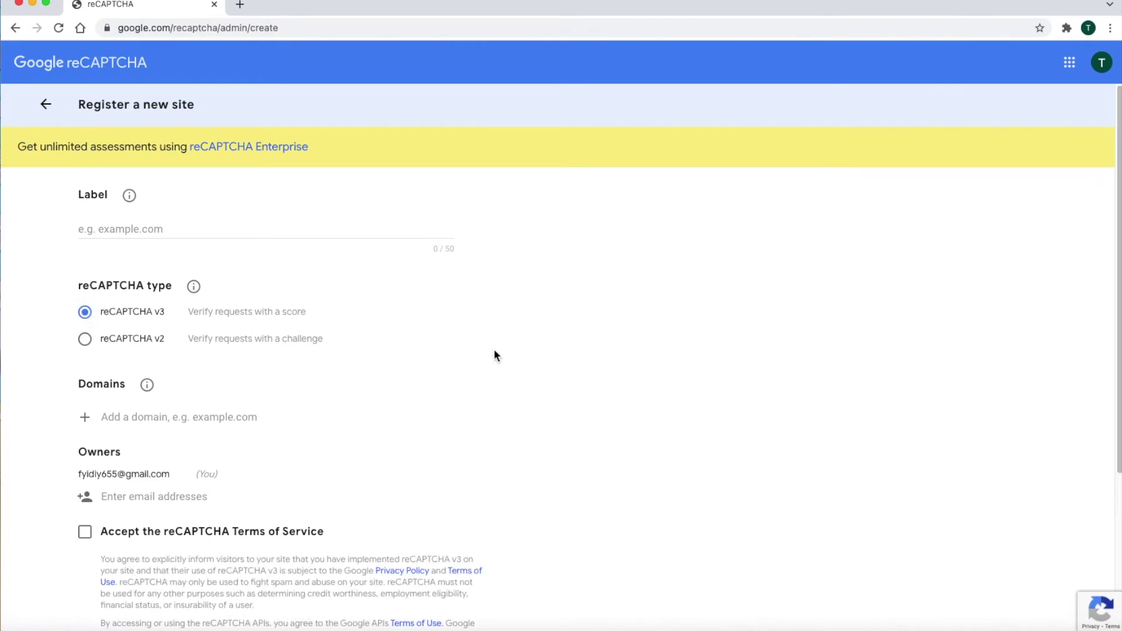
left_click(175, 227)
right_click(173, 227)
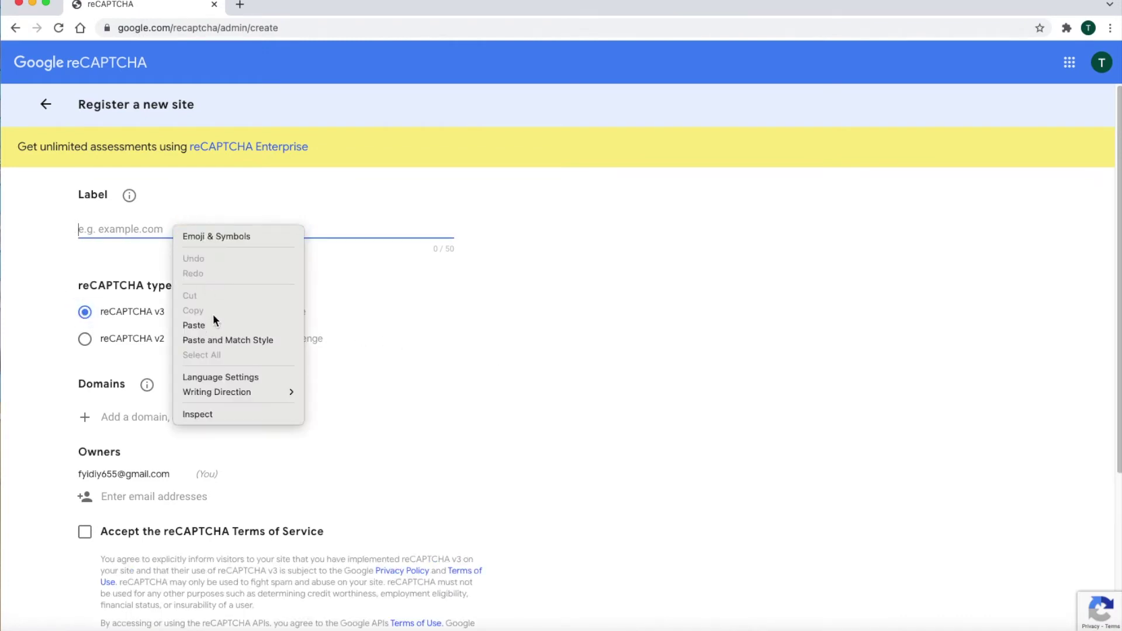
left_click(229, 325)
key("BackSpace")
type("-")
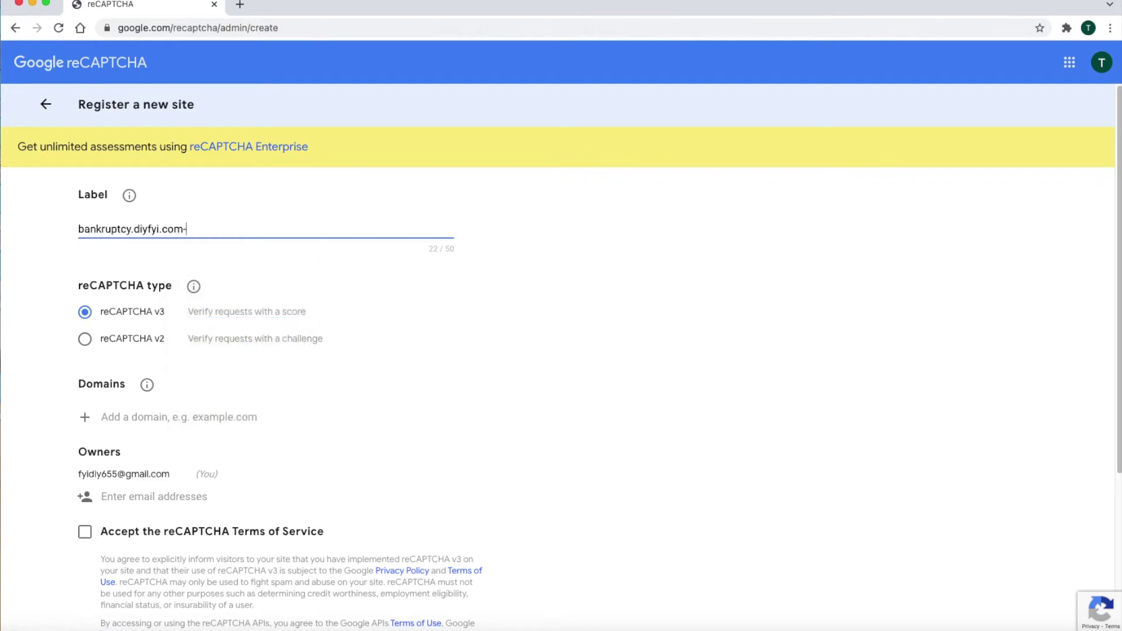
type("setup")
left_click(96, 422)
Step: Accept the reCAPTCHA Terms of Service for the new site
scroll(241, 512, "down", 3)
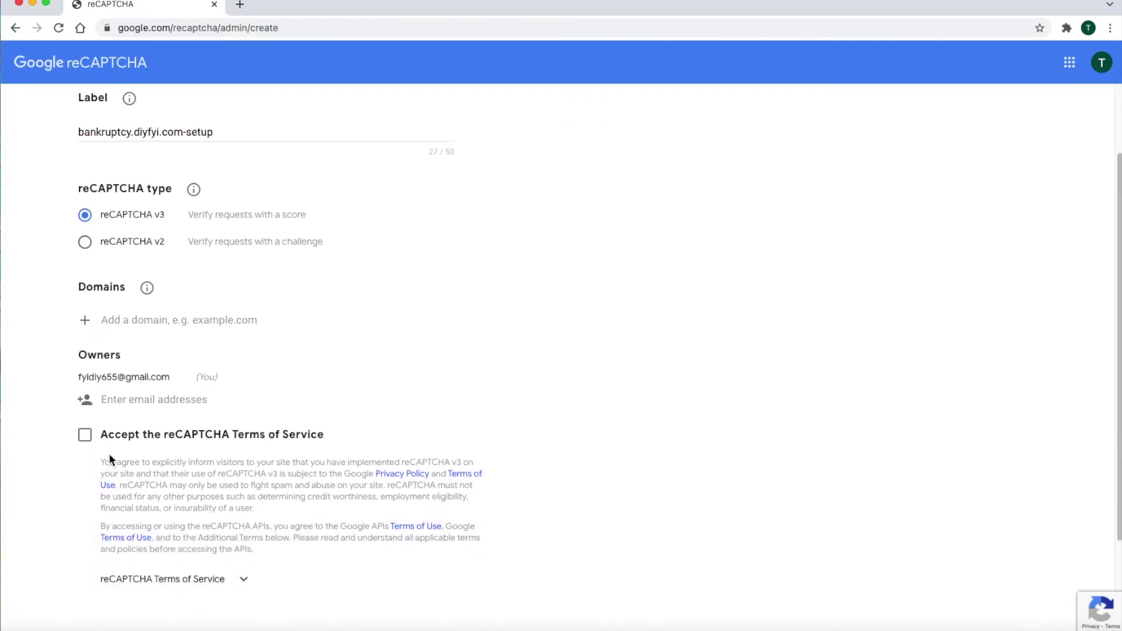
left_click(93, 443)
scroll(285, 447, "down", 3)
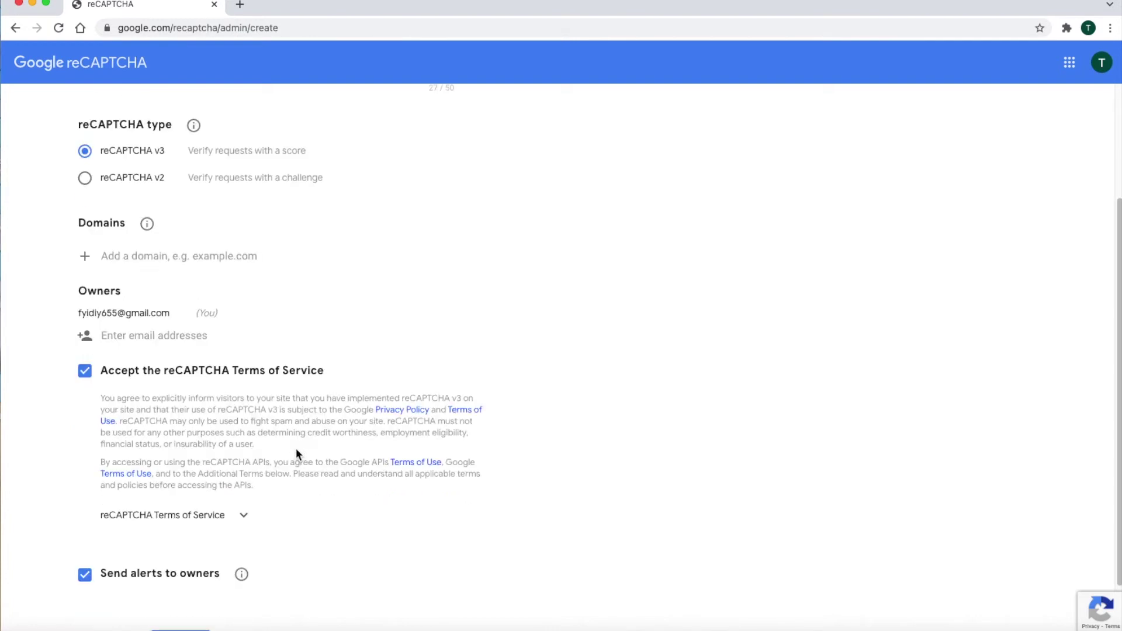
scroll(304, 450, "down", 1)
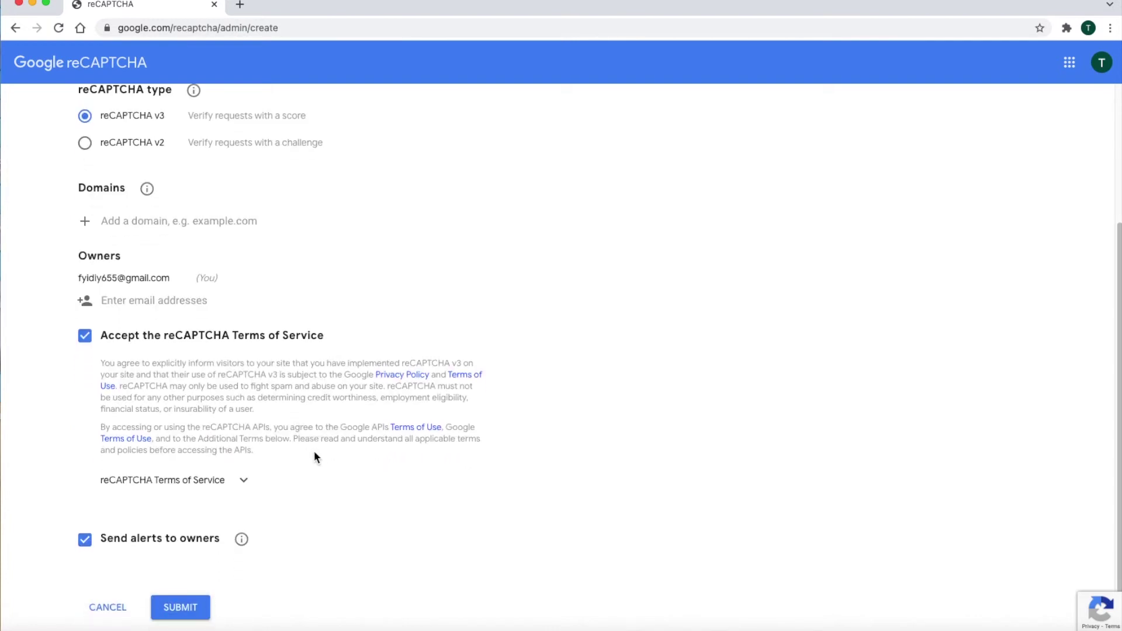
scroll(315, 454, "down", 2)
scroll(320, 457, "down", 1)
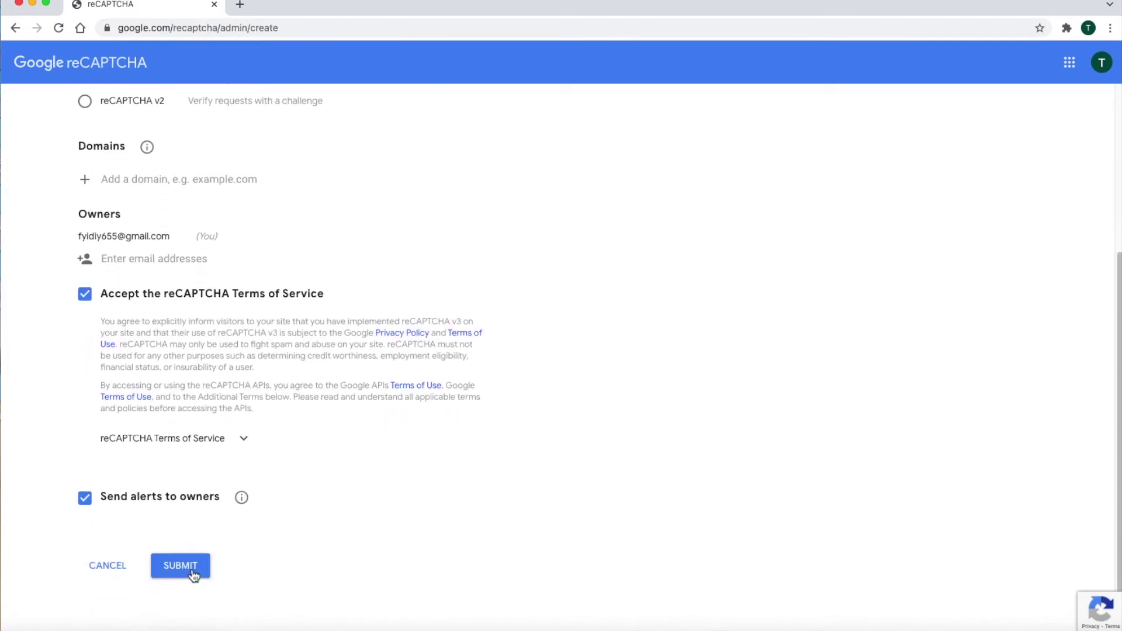
Step: Add the domain bankruptcy.diyfyi.com without a trailing slash and submit the registration
left_click(184, 577)
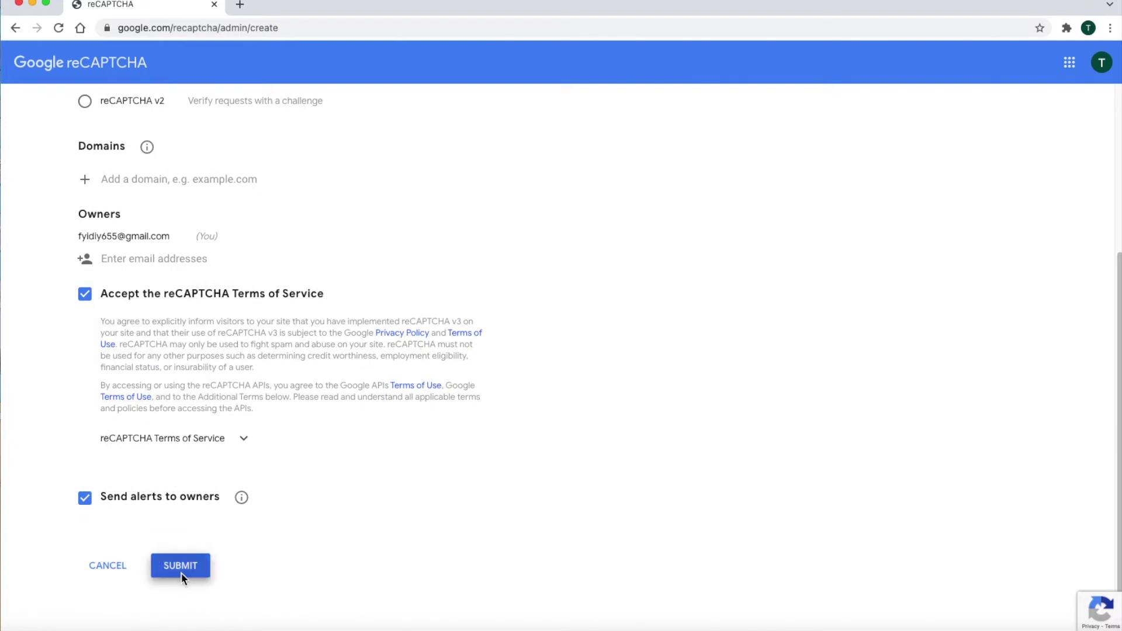
right_click(221, 180)
left_click(252, 270)
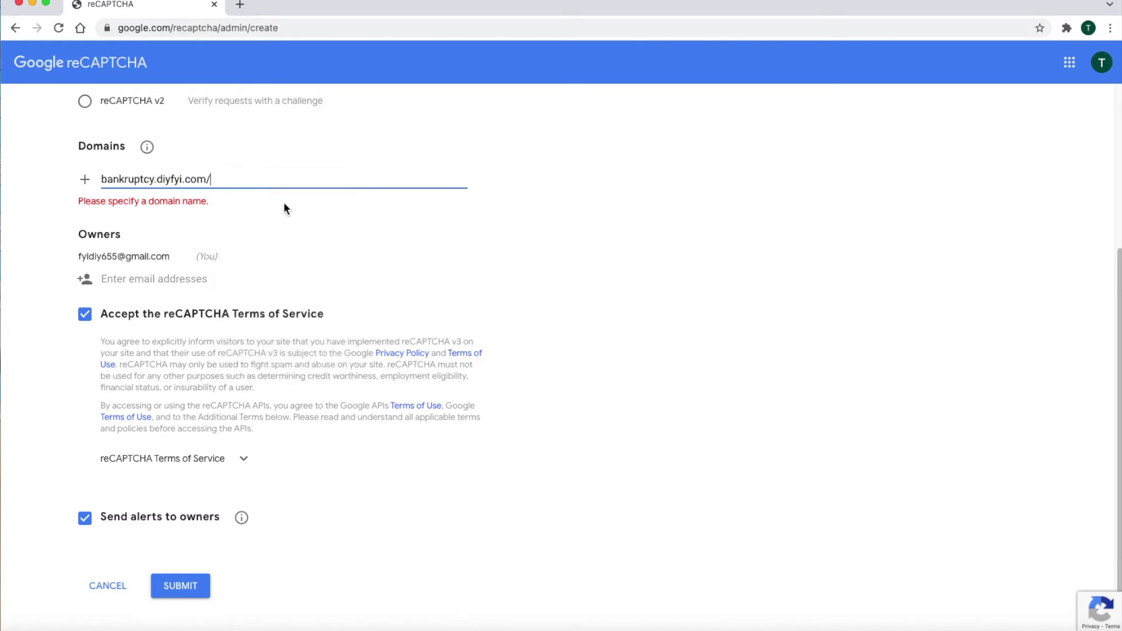
key("BackSpace")
left_click(550, 301)
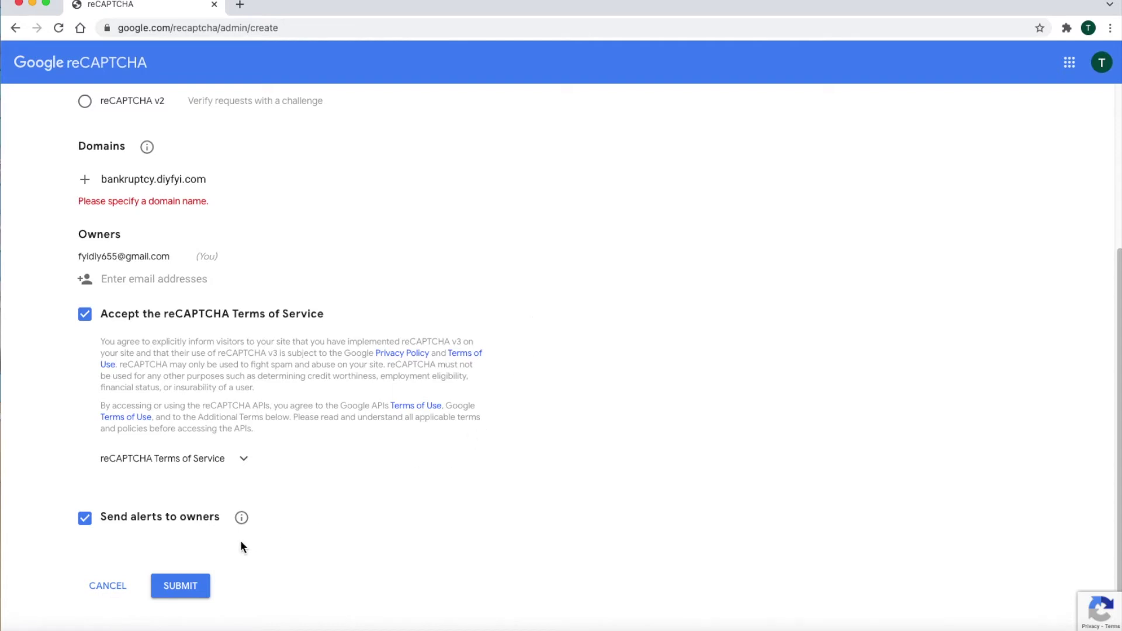
left_click(210, 579)
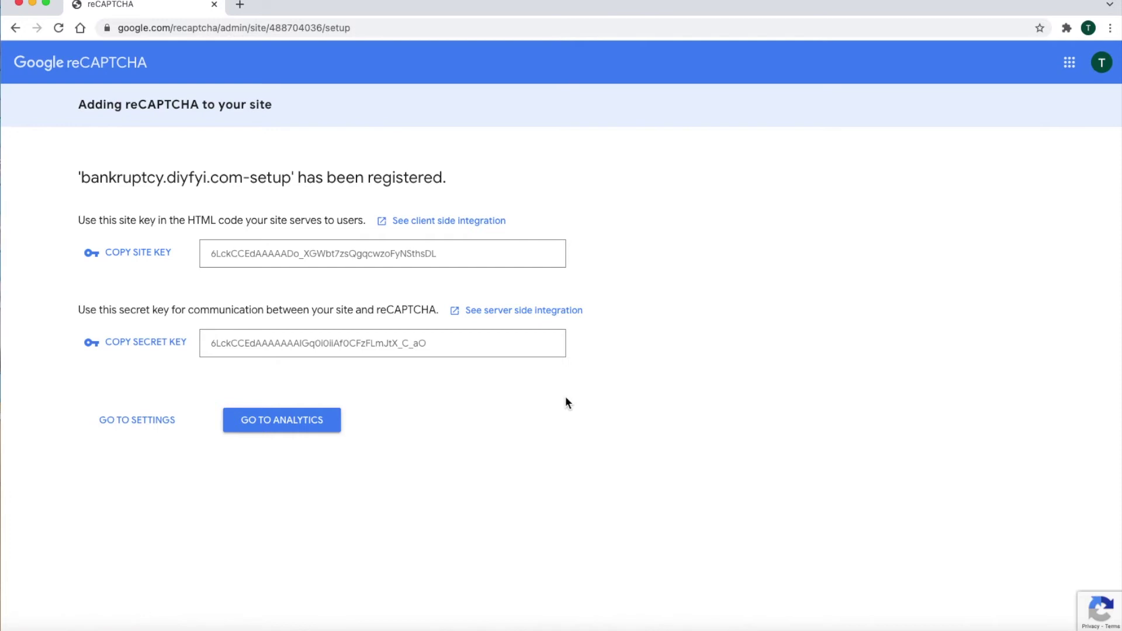
Step: Copy the reCAPTCHA site key into the Word document
left_click(159, 256)
key("super+Tab")
right_click(395, 189)
left_click(420, 227)
left_click(16, 350)
Step: Paste the secret key below the site key in Word, then open the site's settings
left_click(173, 346)
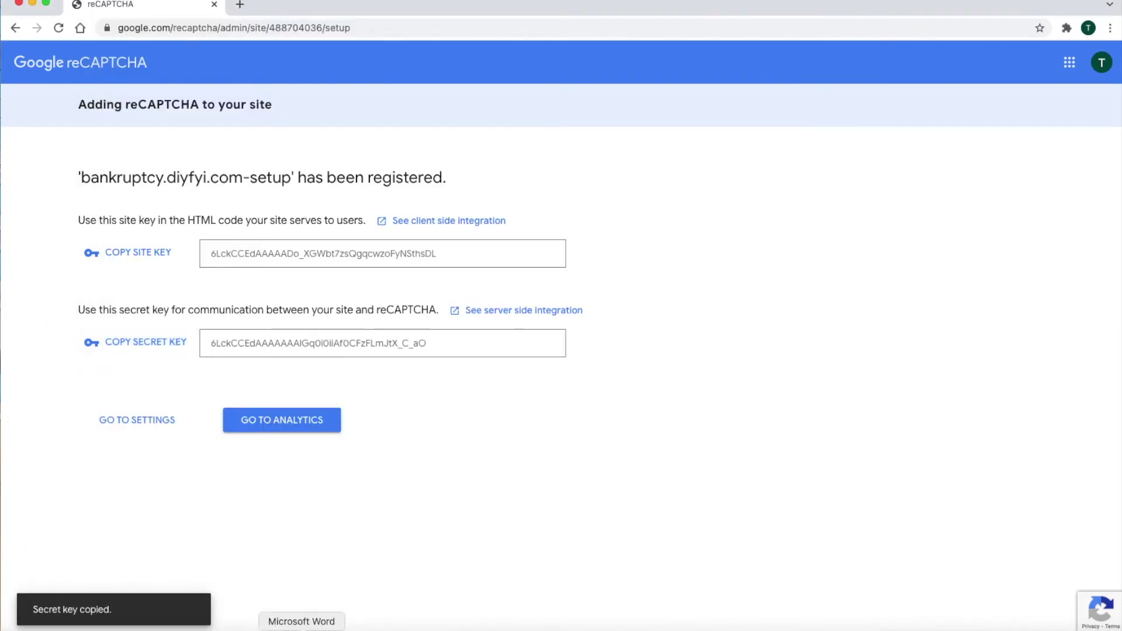
left_click(301, 624)
right_click(394, 221)
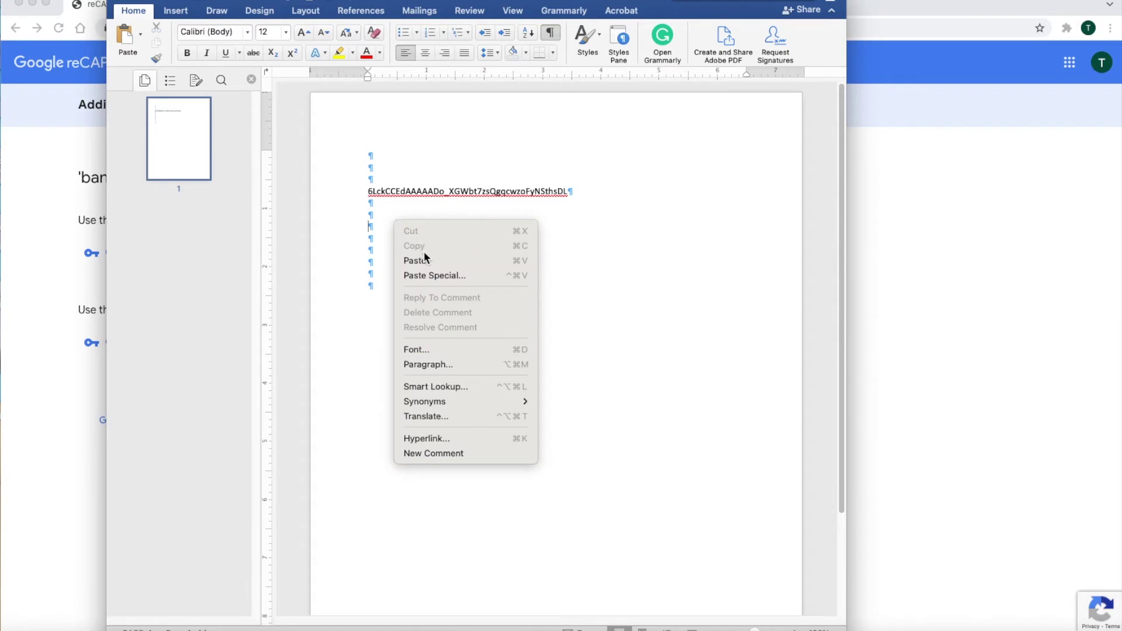
left_click(435, 261)
left_click(1030, 203)
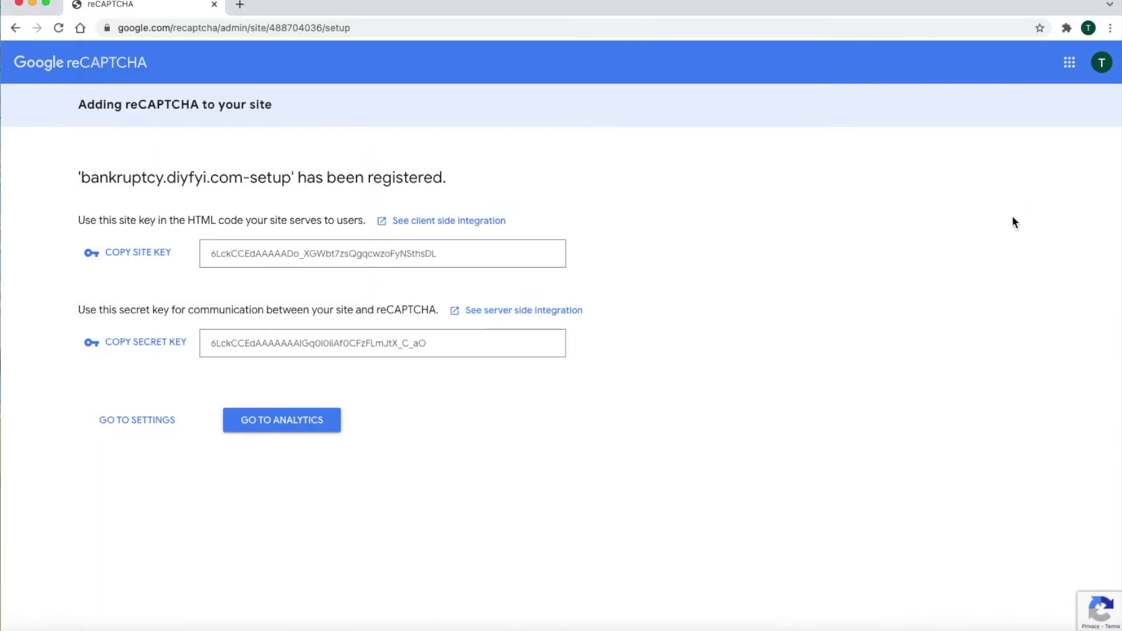
left_click(161, 423)
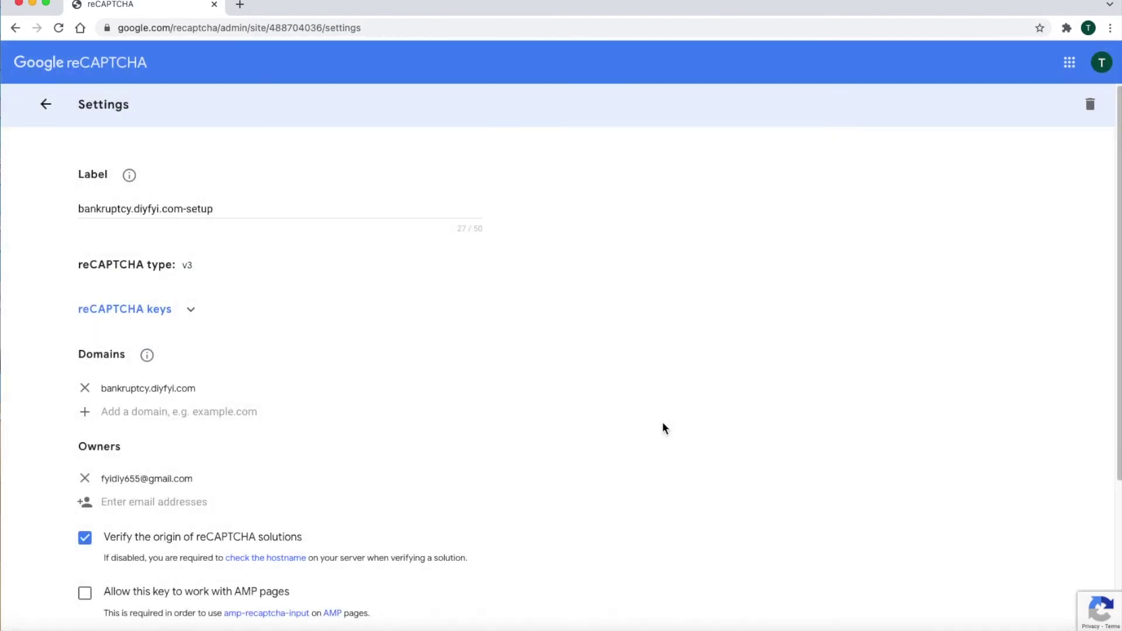
Step: Enable 'Allow this key to work with AMP pages' and save the site settings
scroll(661, 431, "down", 1)
scroll(661, 431, "down", 5)
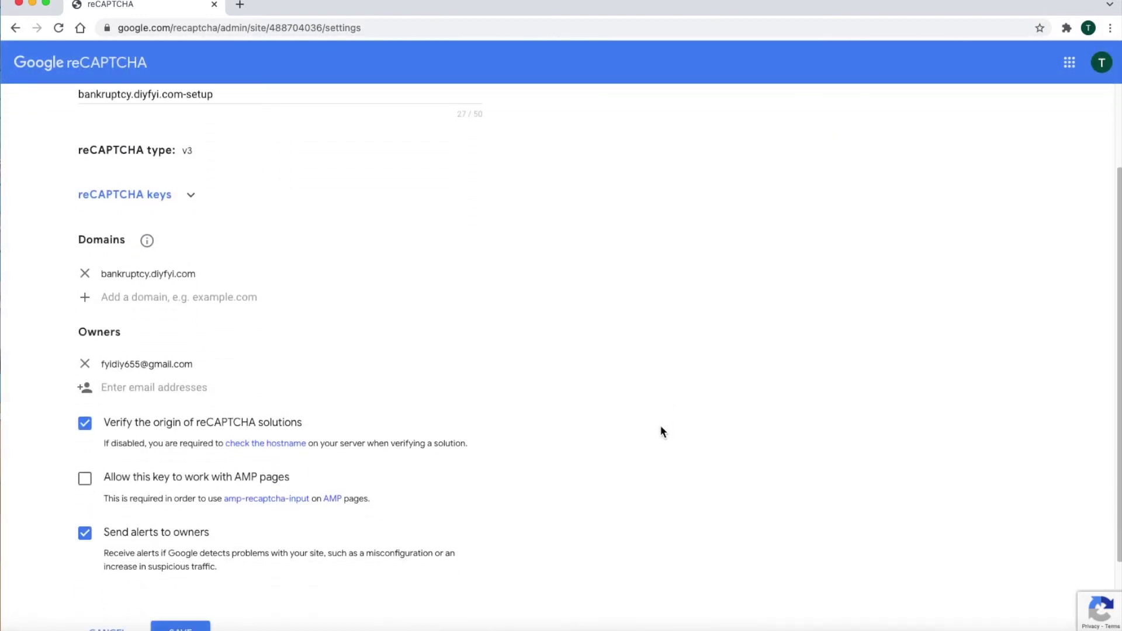
scroll(662, 432, "down", 1)
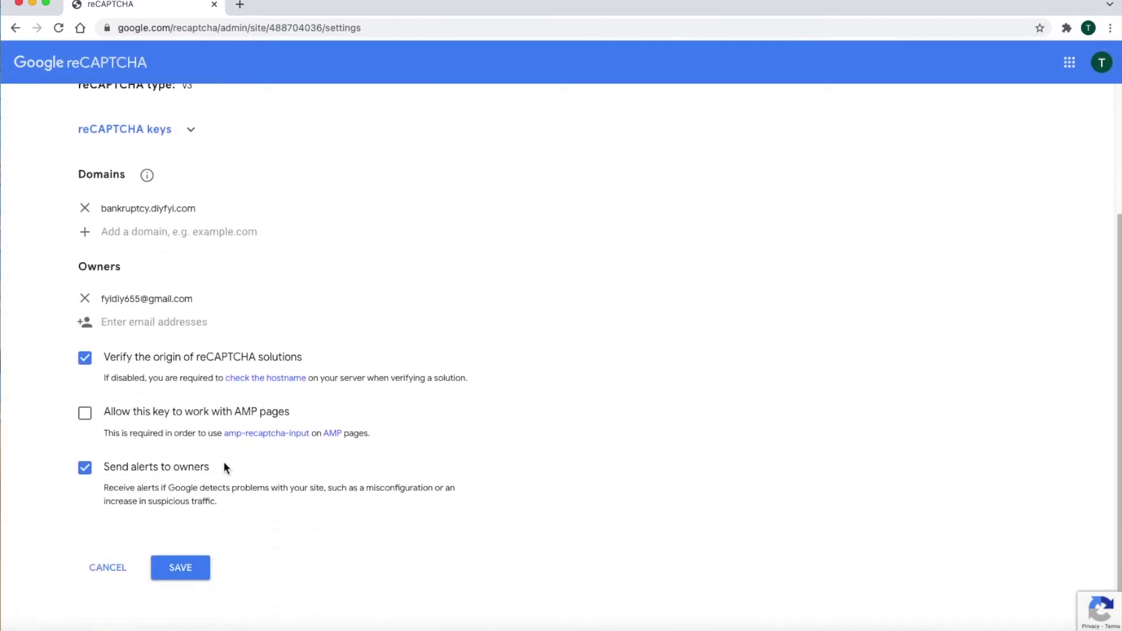
left_click(85, 423)
left_click(85, 418)
left_click(182, 574)
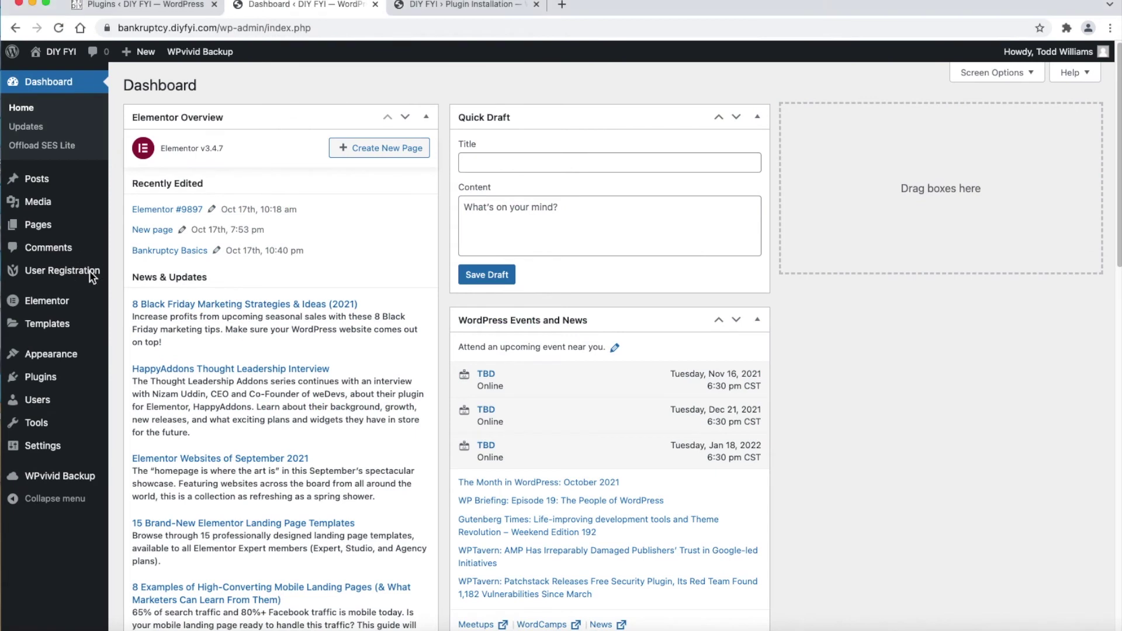
Step: In User Registration's Integration settings, choose reCaptcha v3 and paste the site key
mouse_move(94, 279)
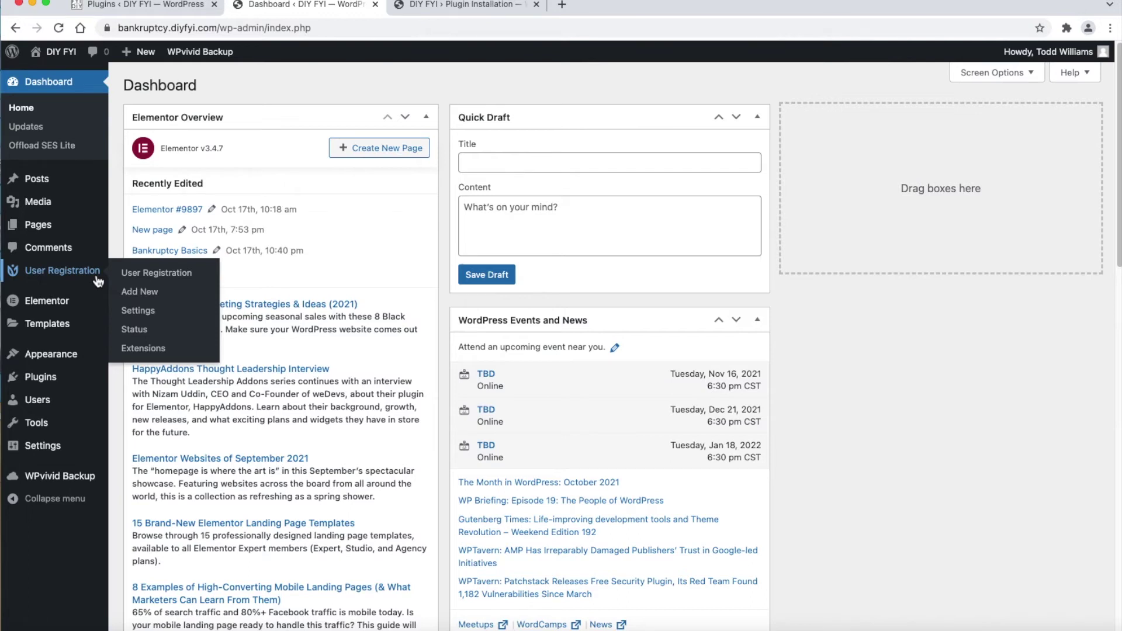
left_click(188, 316)
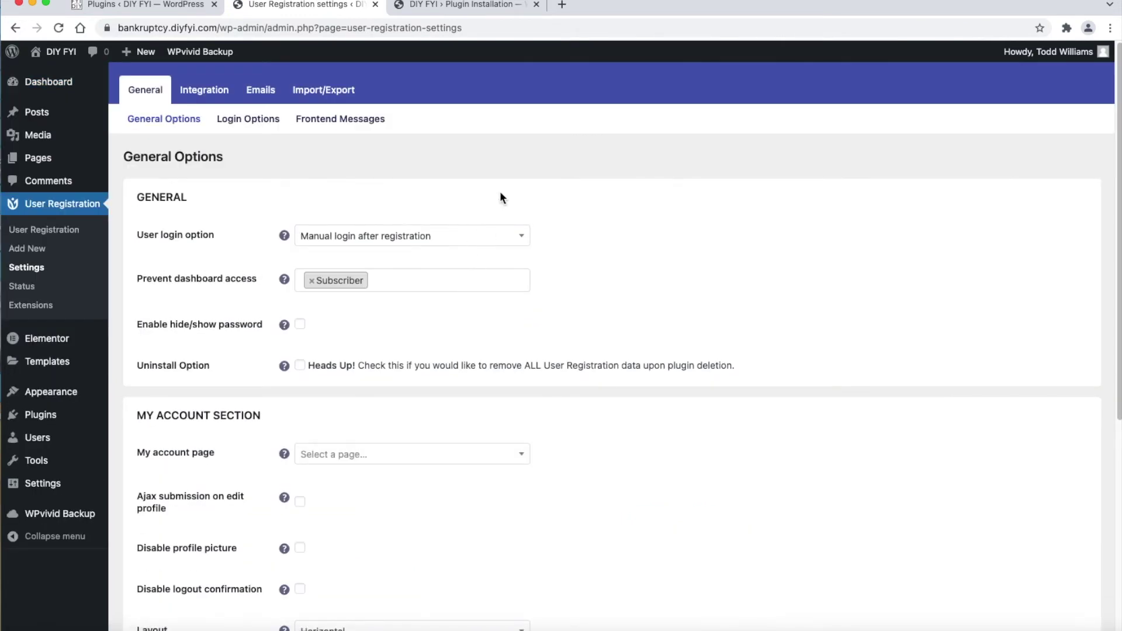
left_click(233, 95)
left_click(345, 232)
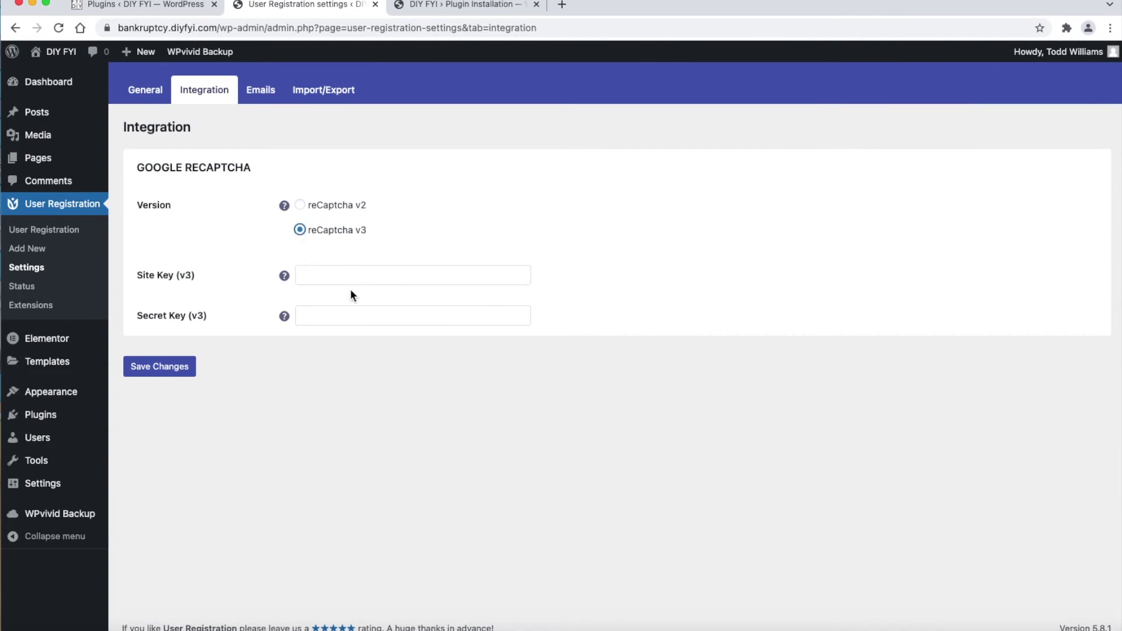
right_click(355, 273)
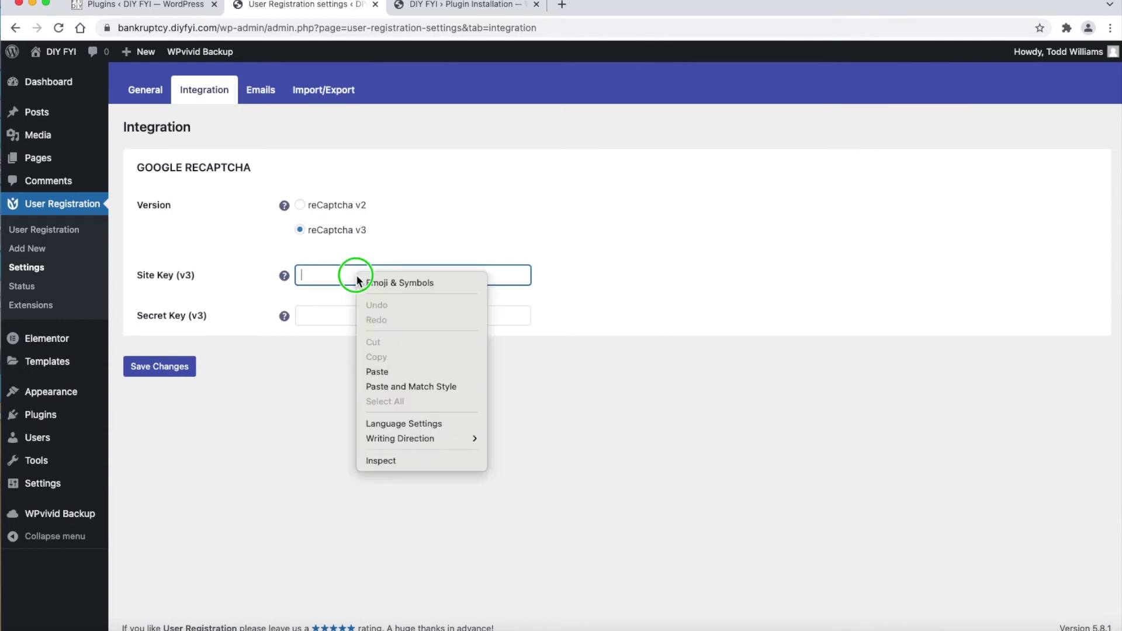
left_click(411, 371)
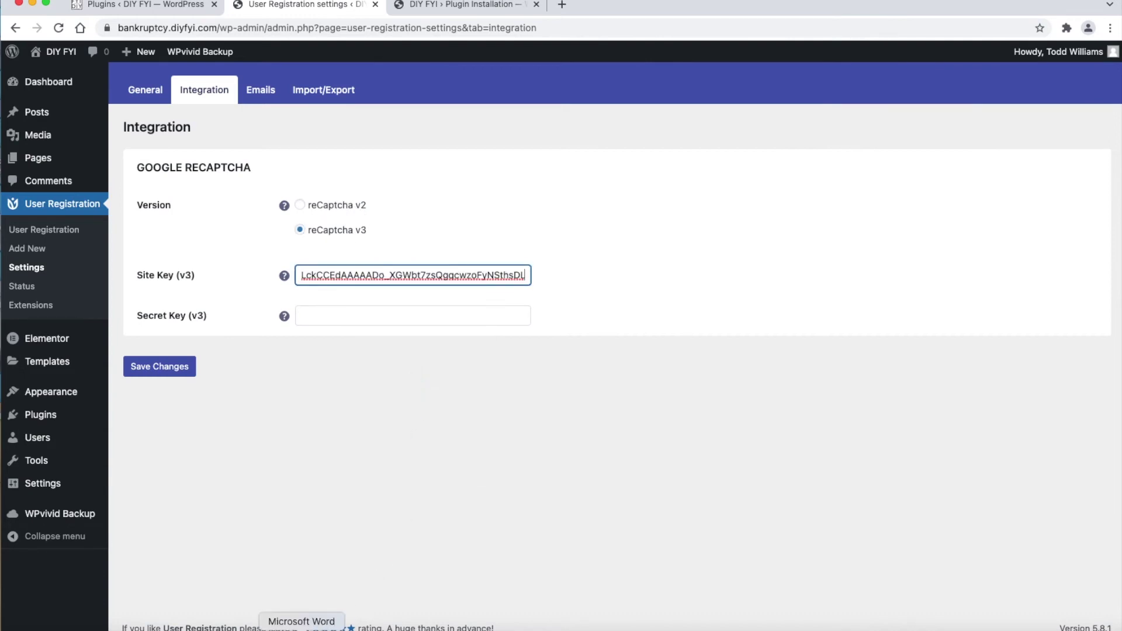
Step: Copy the secret key from Word into the Secret Key field and save the changes
left_click(302, 628)
left_click(353, 228)
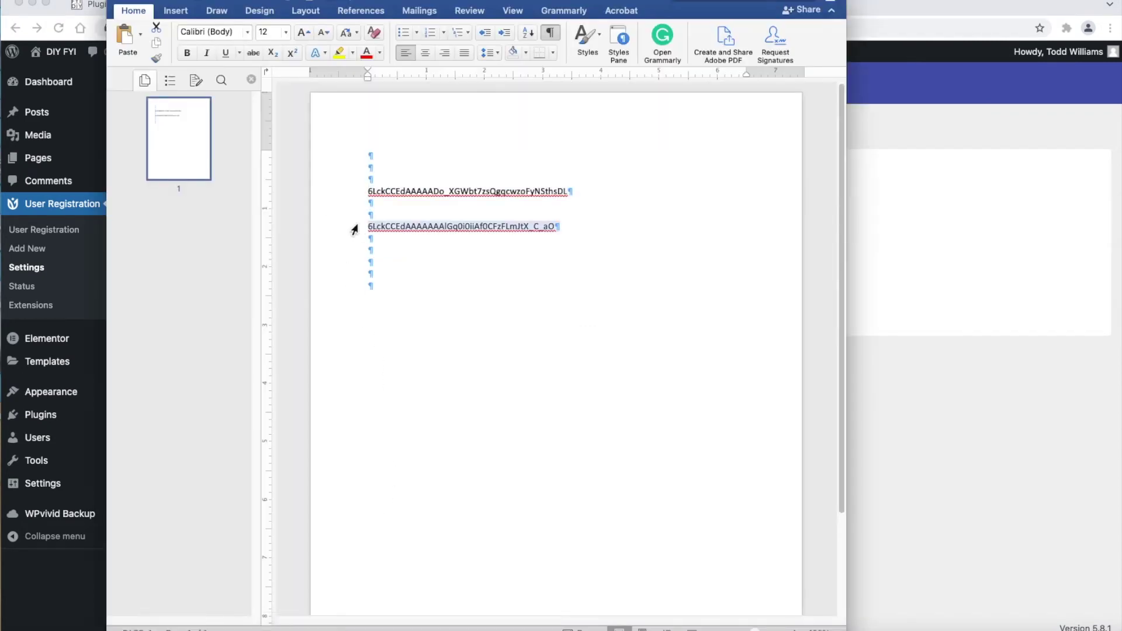
right_click(380, 227)
left_click(409, 245)
left_click(875, 311)
left_click(511, 321)
left_click(530, 417)
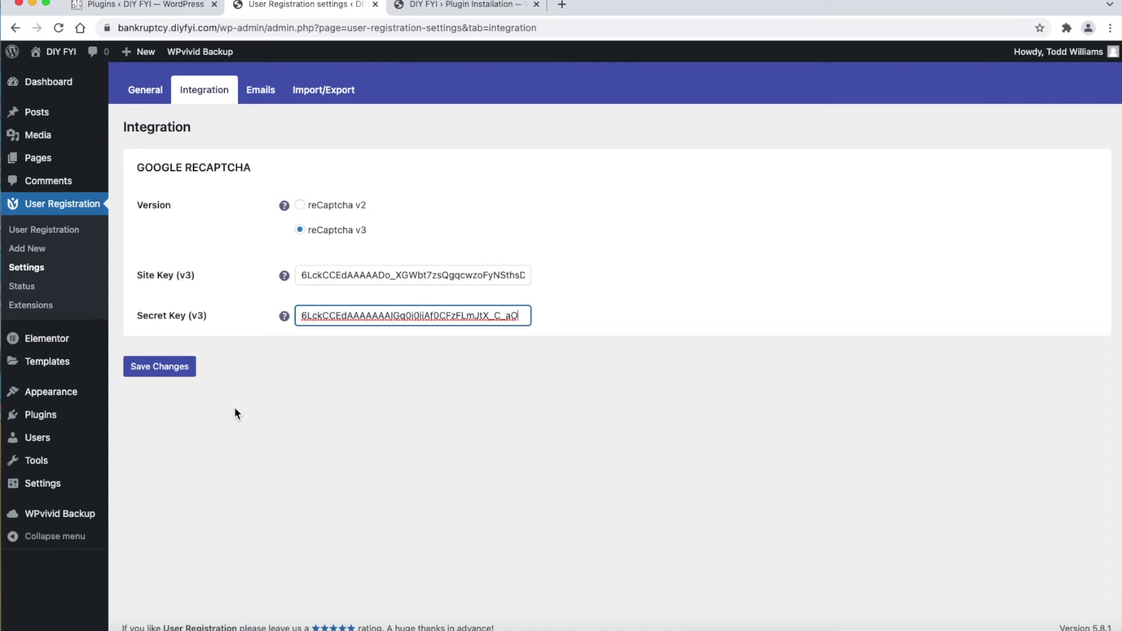
left_click(186, 369)
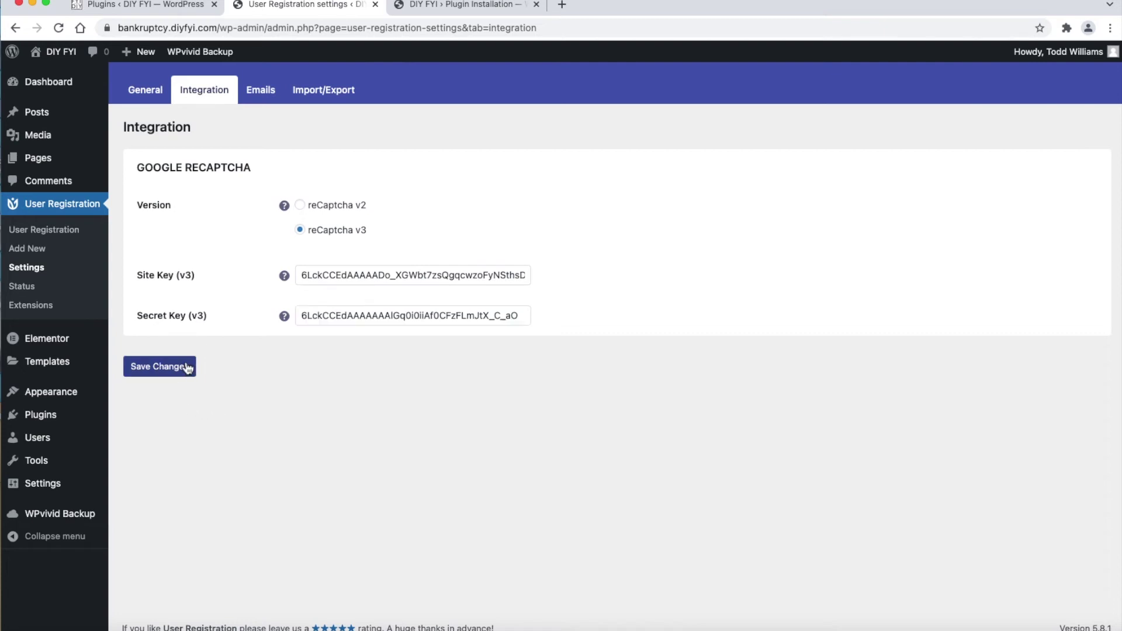
Step: Preview the live site in a new tab, browsing the DIY Bankruptcy Videos and New pages
mouse_move(61, 56)
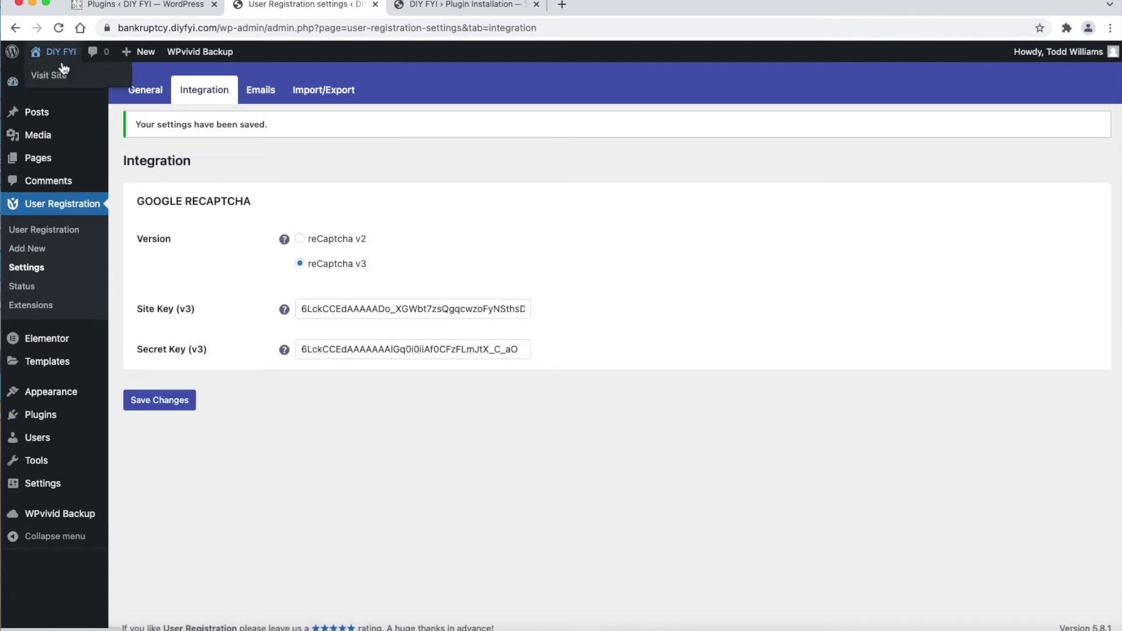
right_click(57, 83)
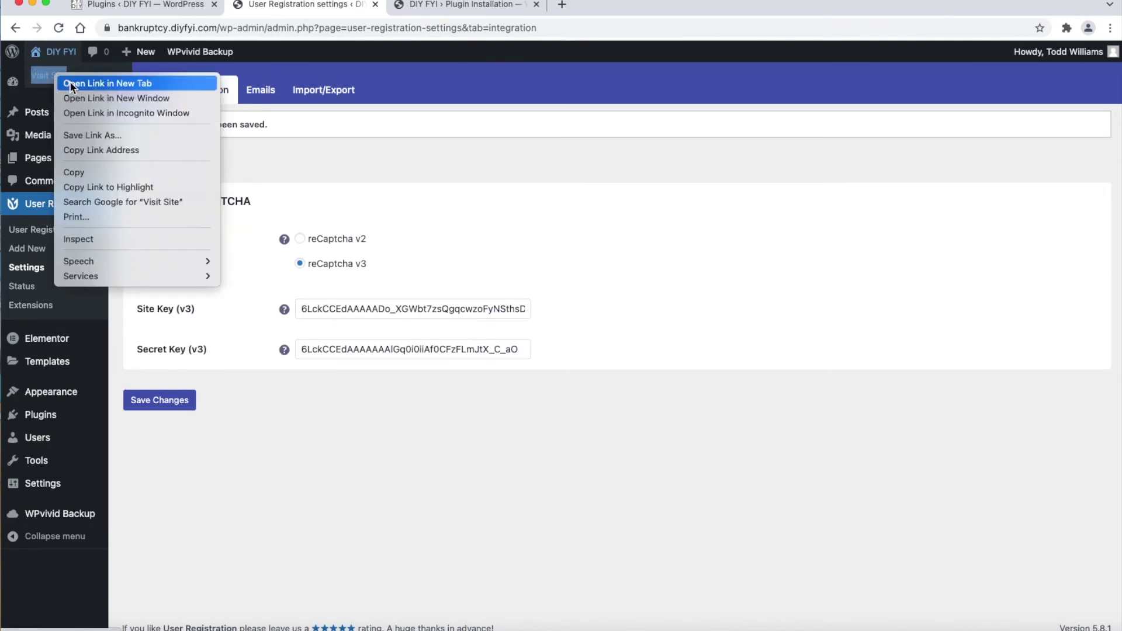
left_click(107, 83)
scroll(783, 319, "down", 8)
scroll(794, 318, "up", 5)
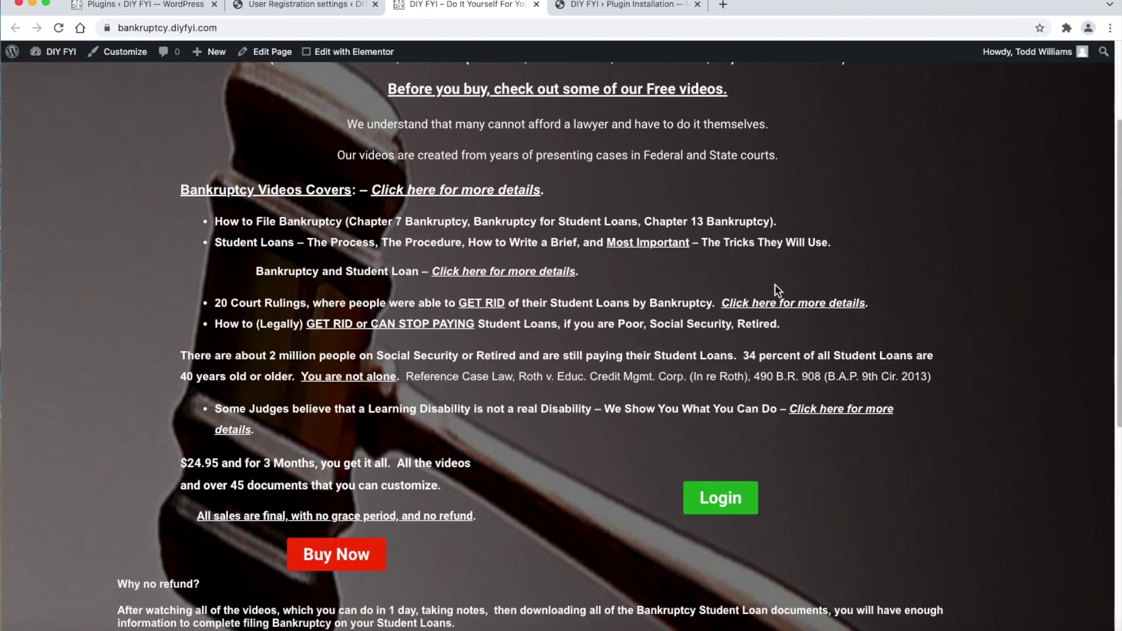
scroll(570, 123, "up", 3)
left_click(510, 92)
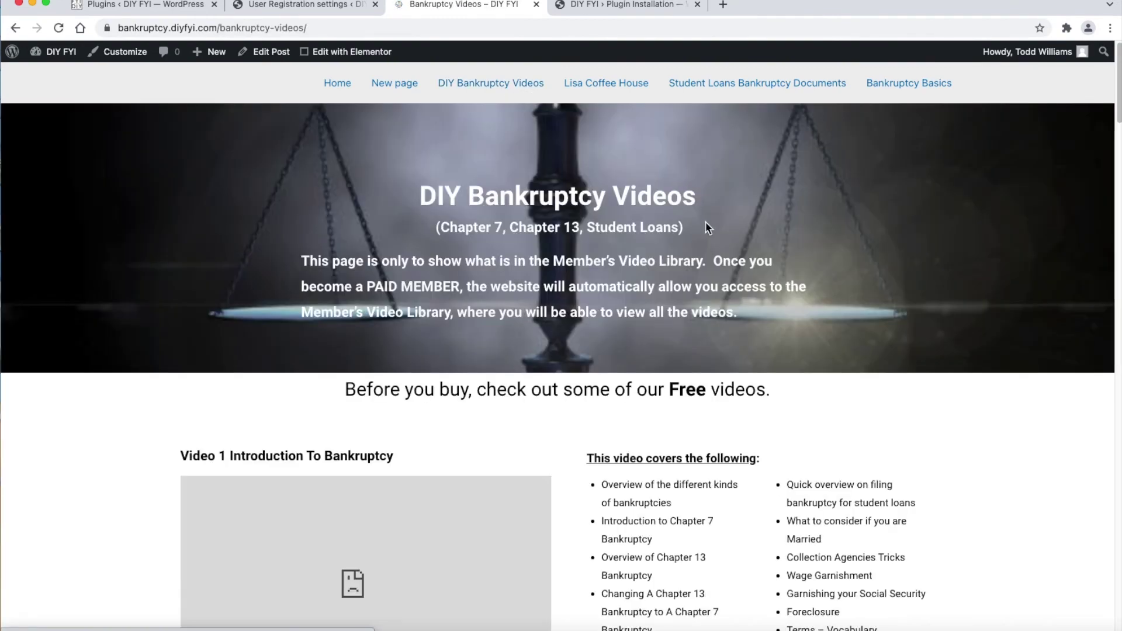
scroll(706, 224, "down", 7)
scroll(706, 224, "up", 4)
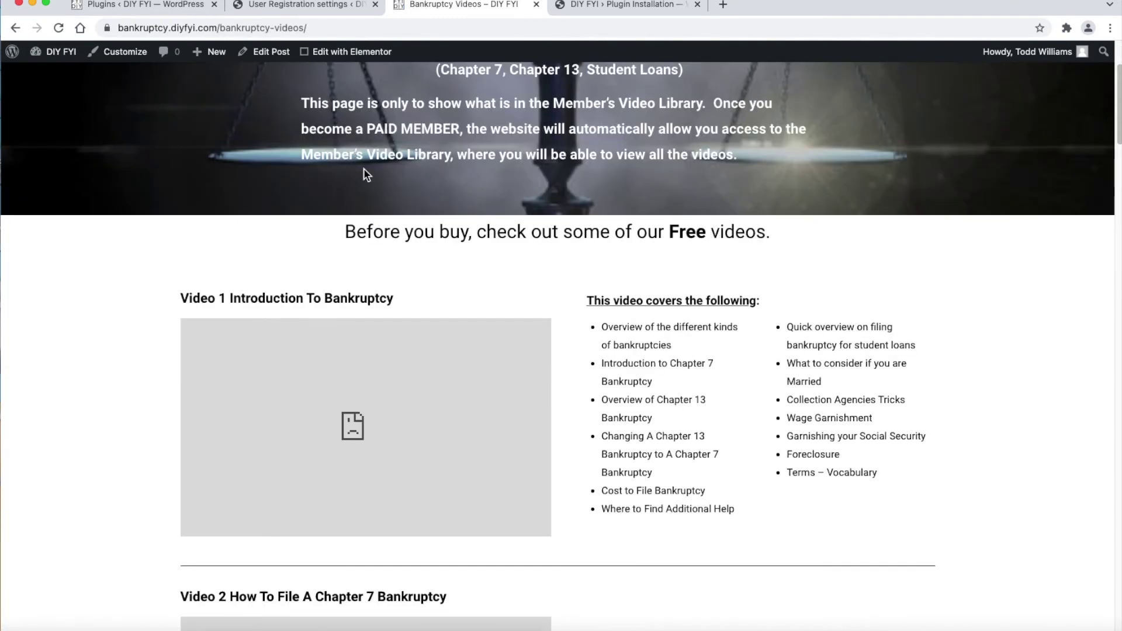
scroll(358, 161, "up", 3)
left_click(390, 83)
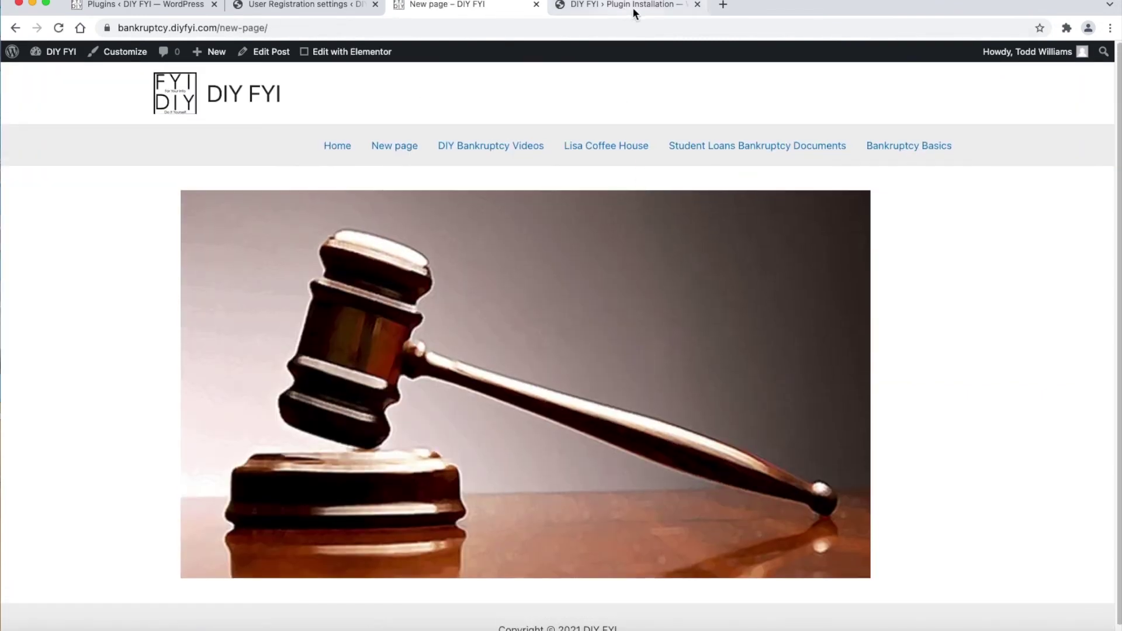
Step: Close the plugin installation and site preview tabs, then save the integration settings again
left_click(697, 5)
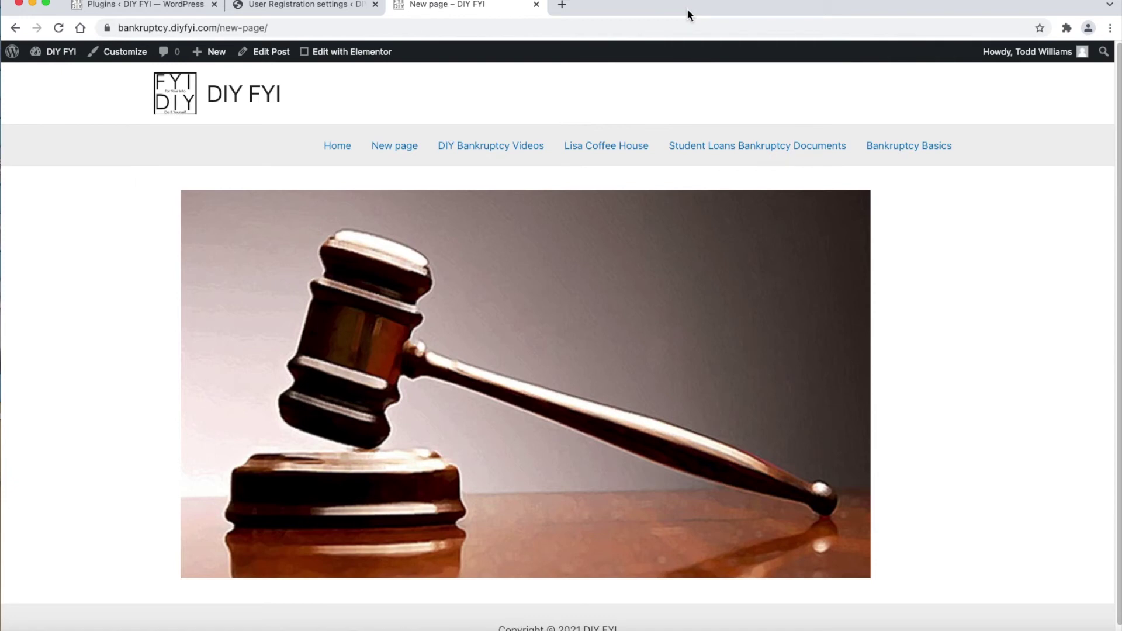
left_click(535, 5)
left_click(163, 403)
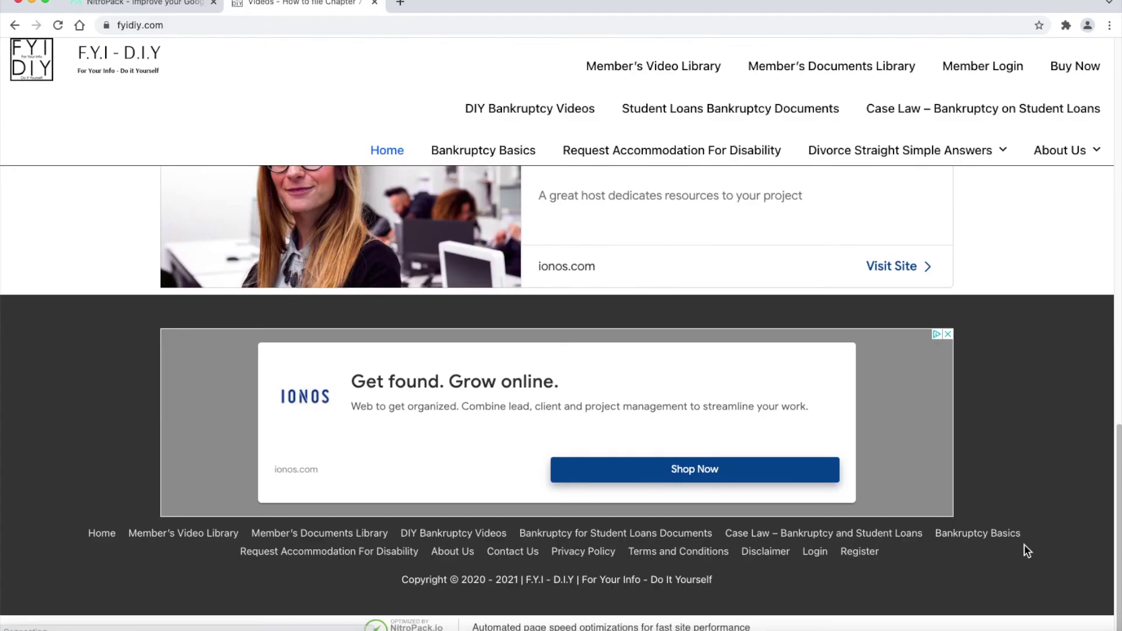
Step: Scroll back up the live site's front-end page
scroll(1024, 545, "up", 8)
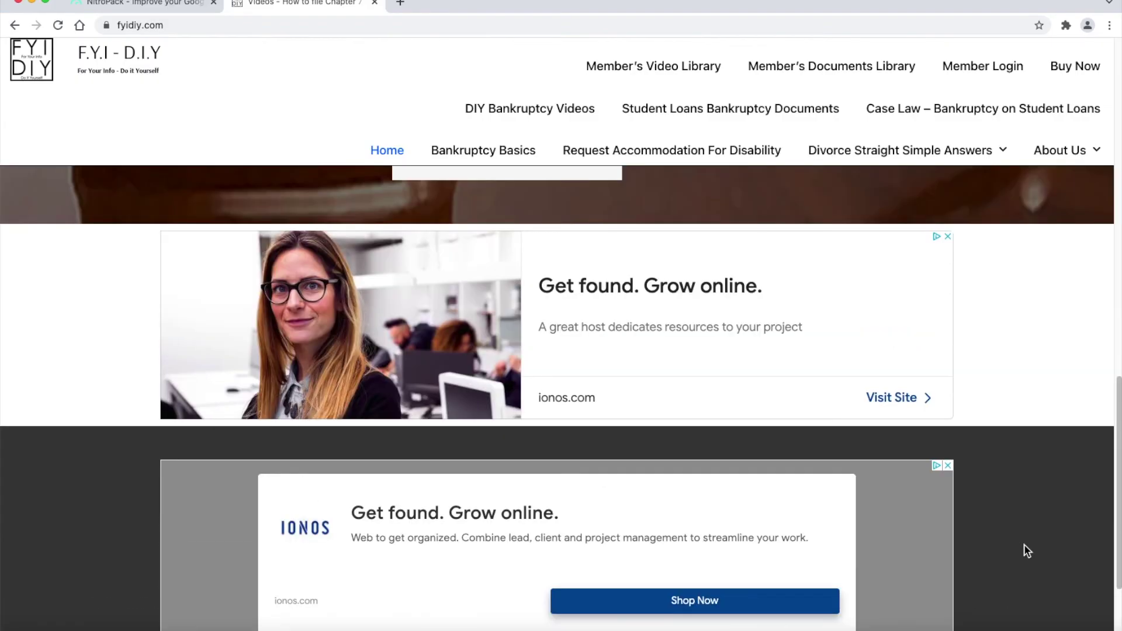
scroll(1032, 551, "up", 2)
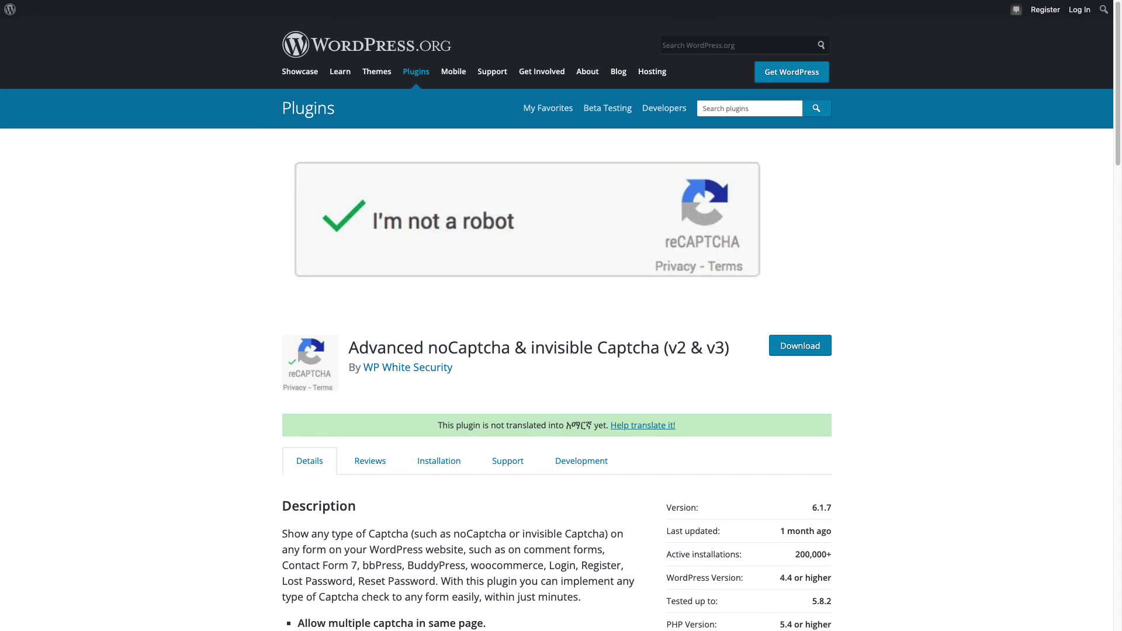
Step: Search for, install and activate Advanced noCaptcha & invisible Captcha, then open its settings
right_click(988, 120)
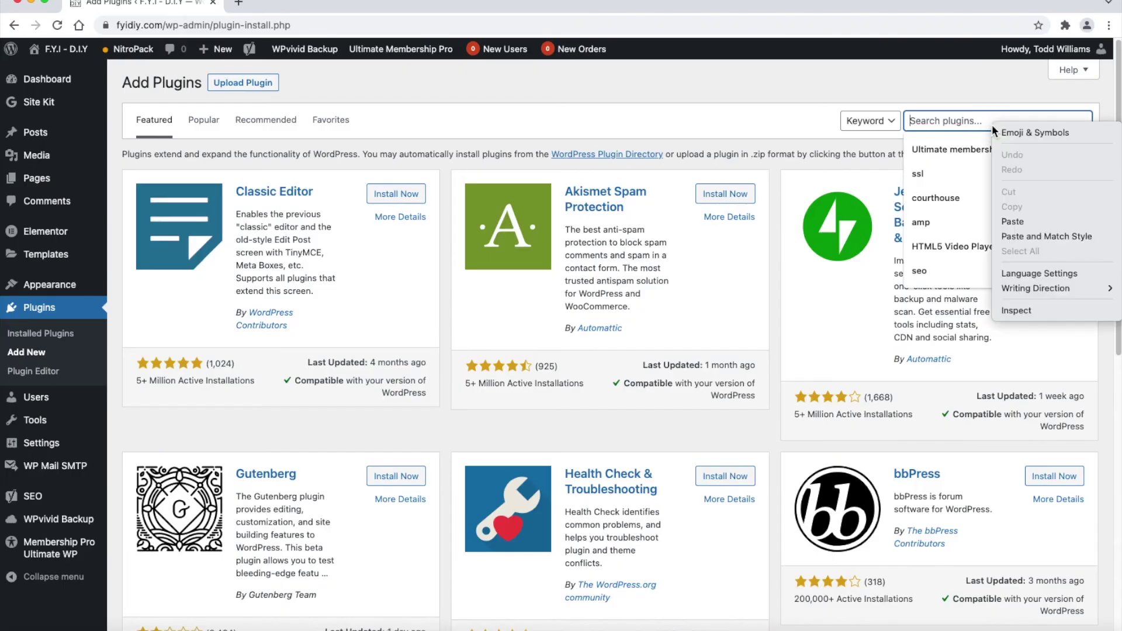
left_click(1019, 231)
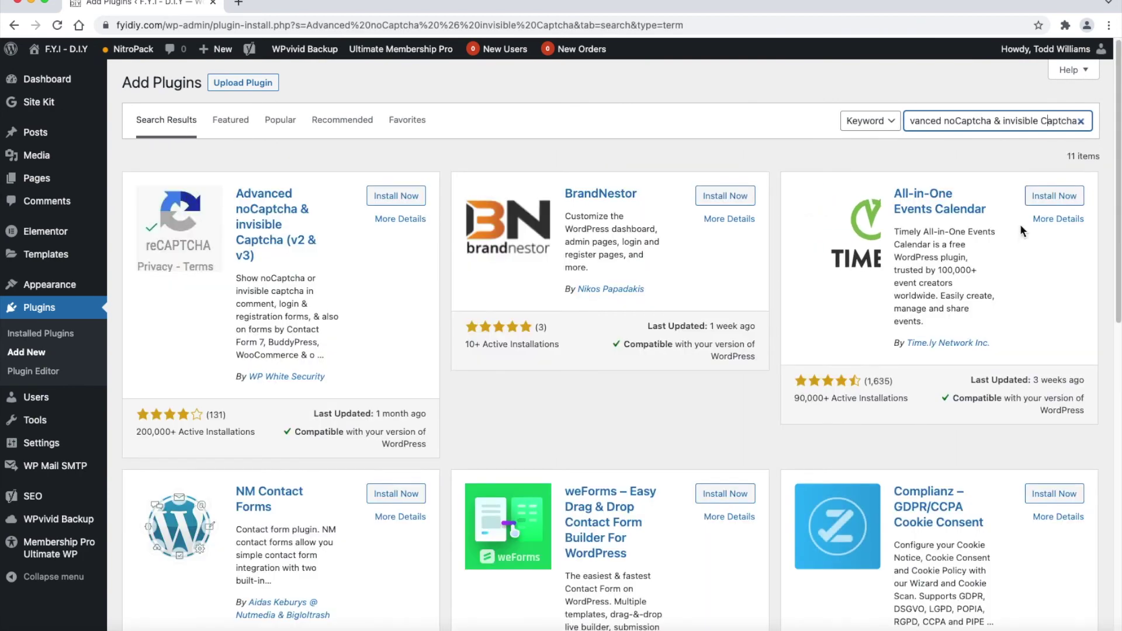
left_click(417, 197)
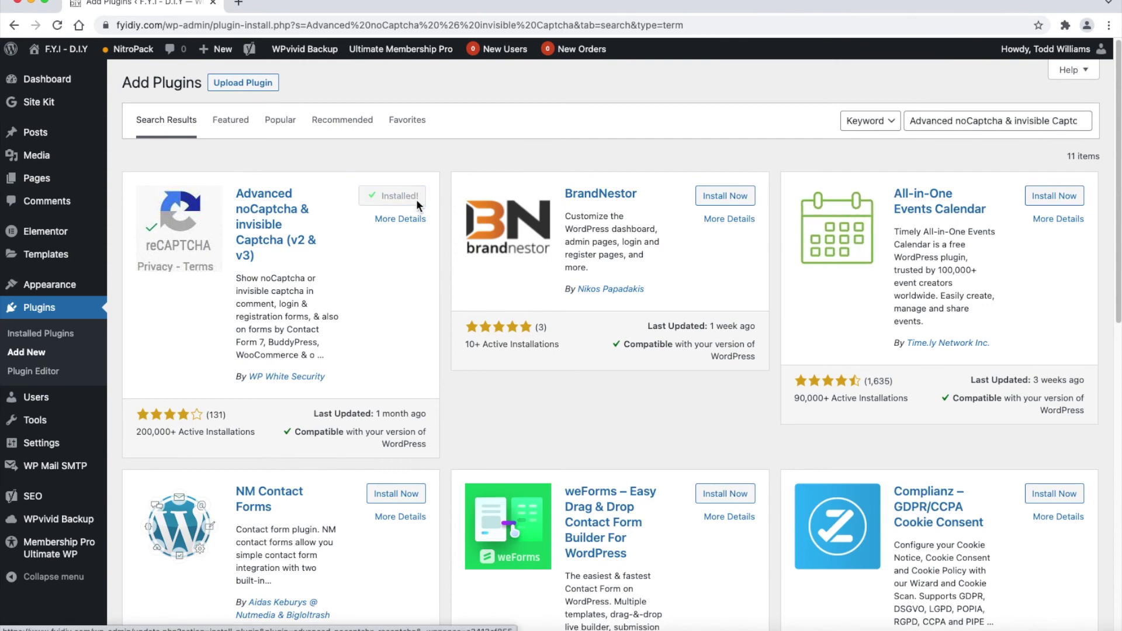
left_click(423, 203)
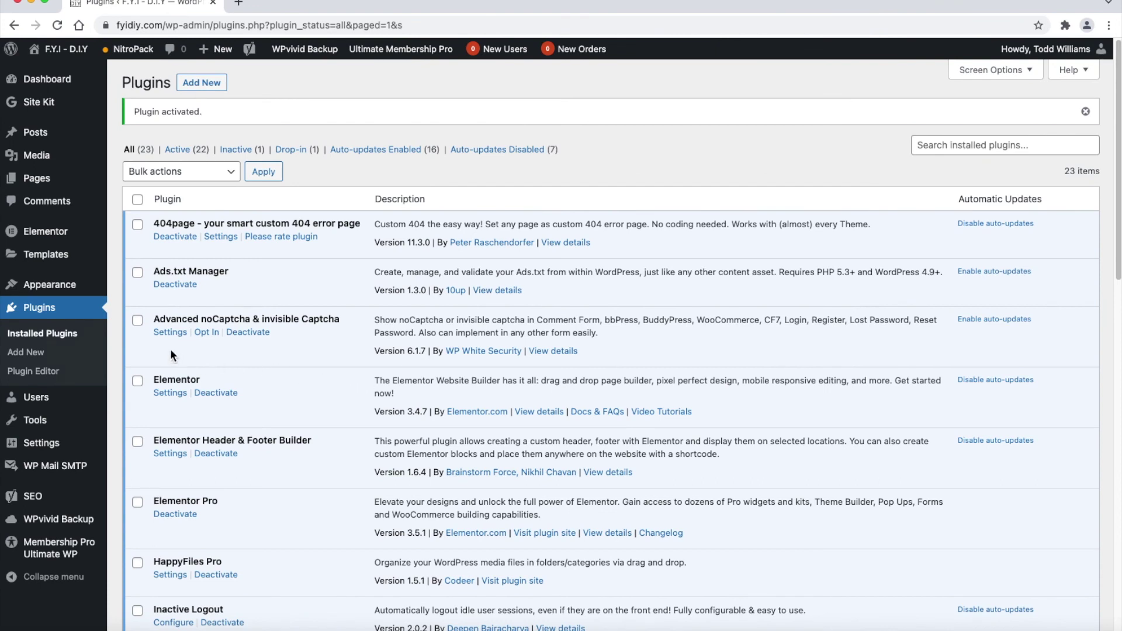
left_click(171, 333)
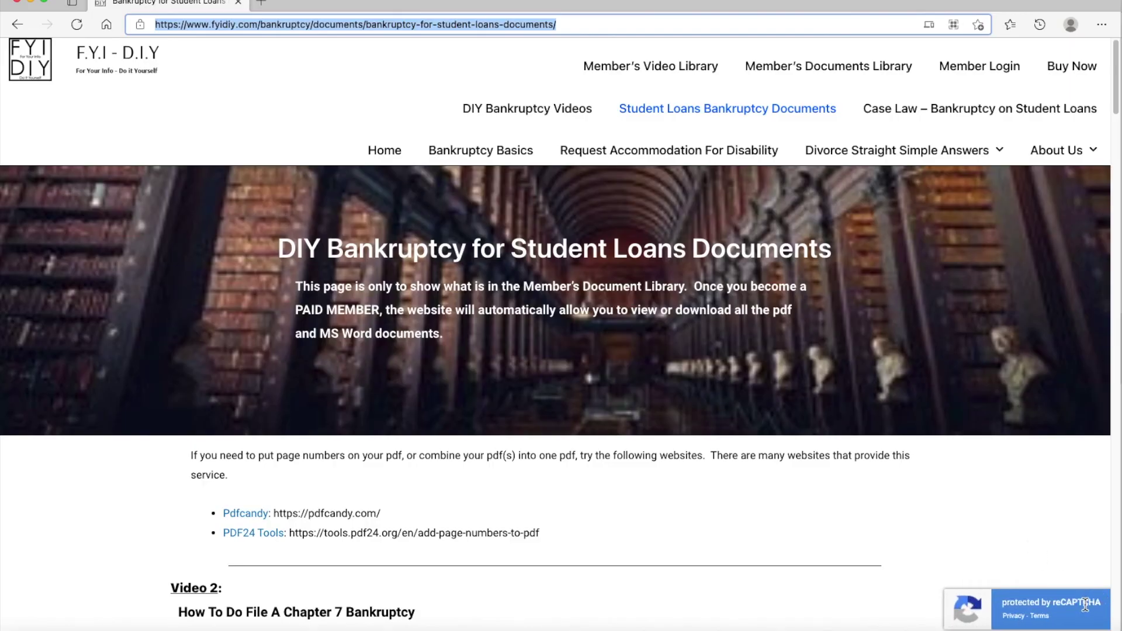
Step: Return to the bankruptcy.diyfyi.com home page via the logo, then open DIY Bankruptcy Videos
left_click(153, 66)
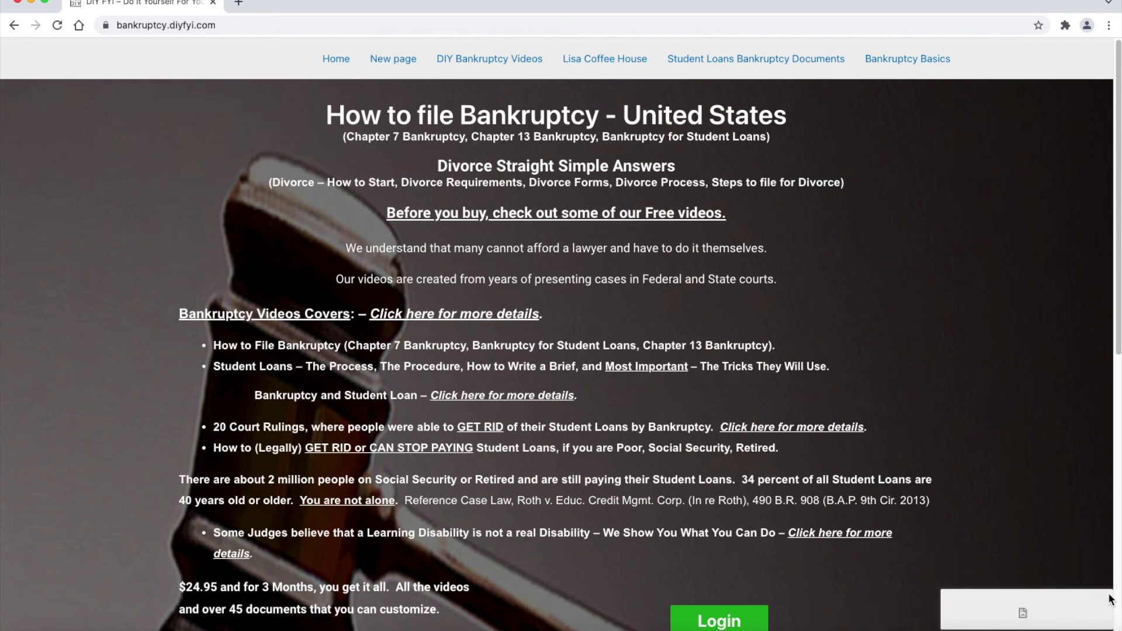
left_click(477, 63)
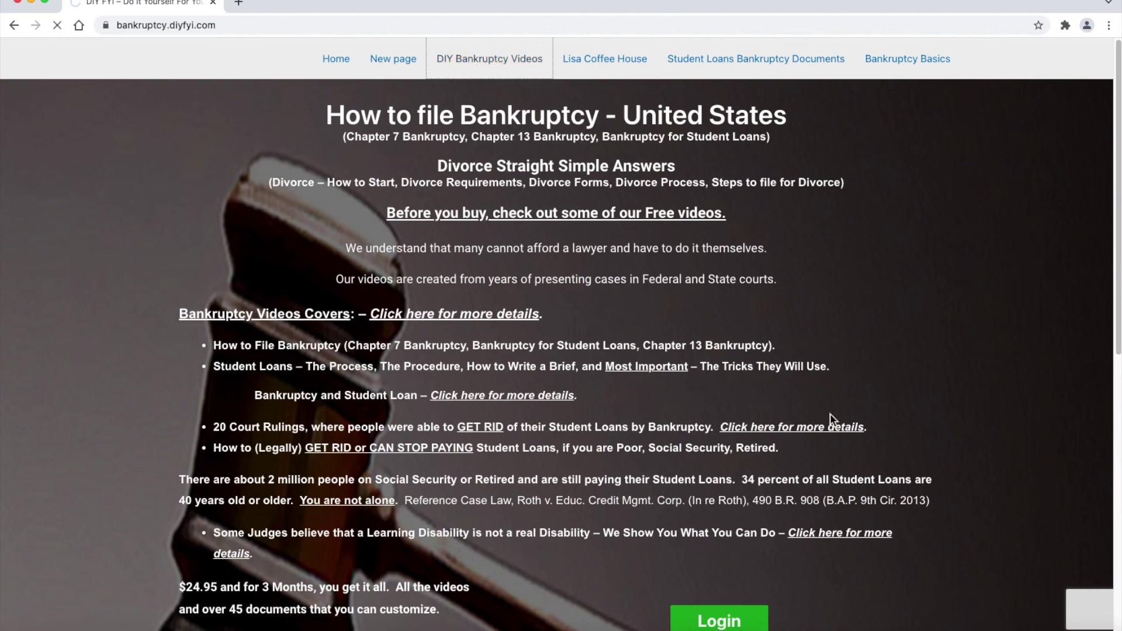